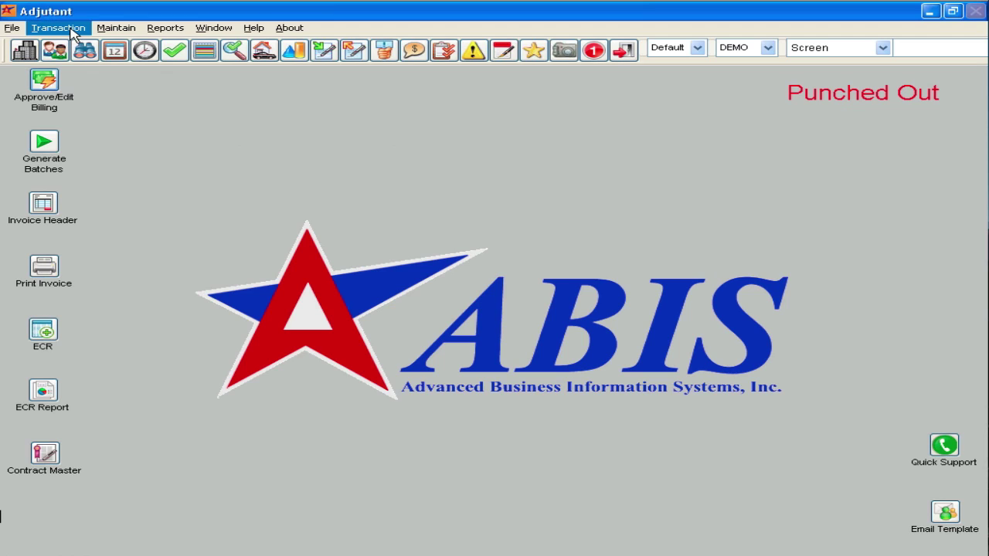
Open Apply Cash Receipts from the Accounts Receivable transactions and choose the Bank of America cash account.
left_click(70, 28)
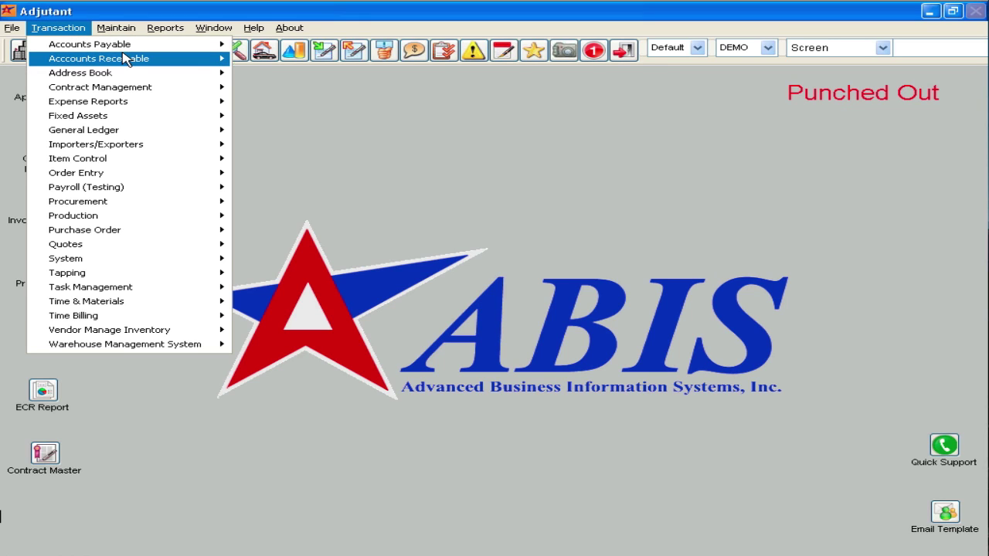
mouse_move(176, 62)
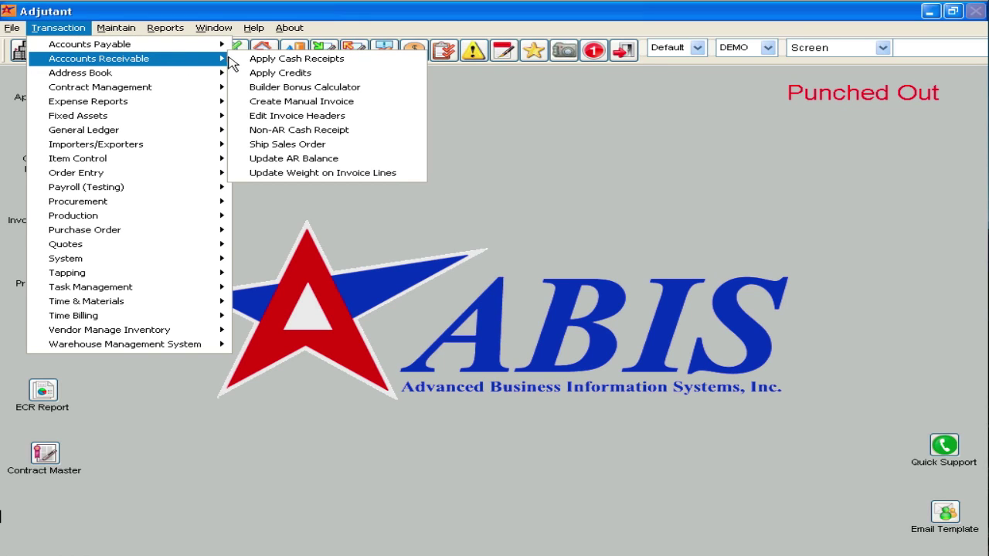
left_click(325, 58)
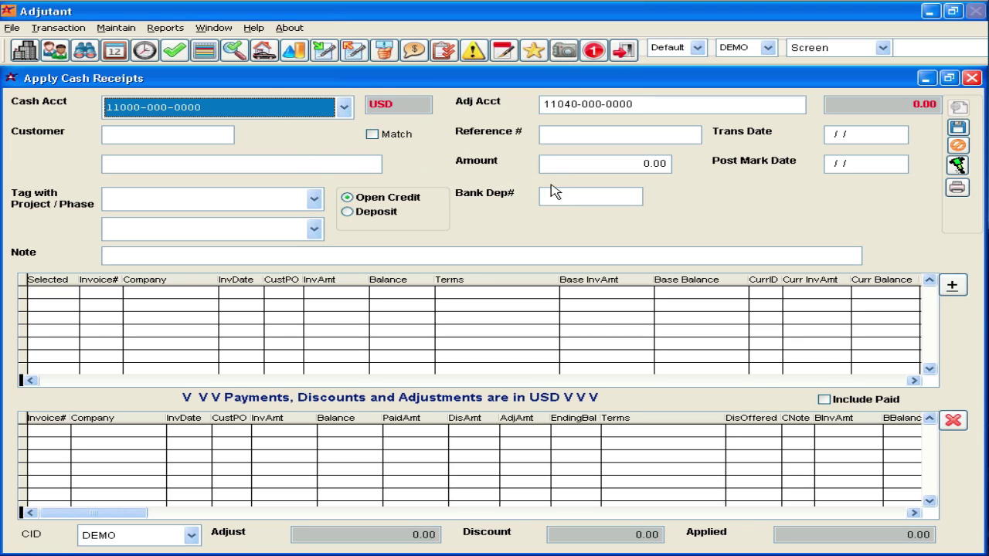
left_click(258, 114)
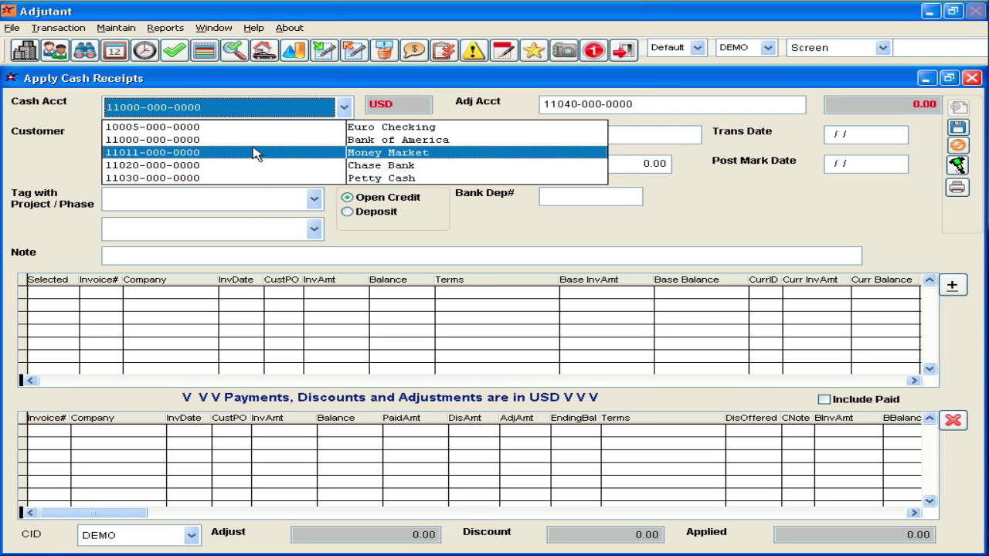
left_click(214, 140)
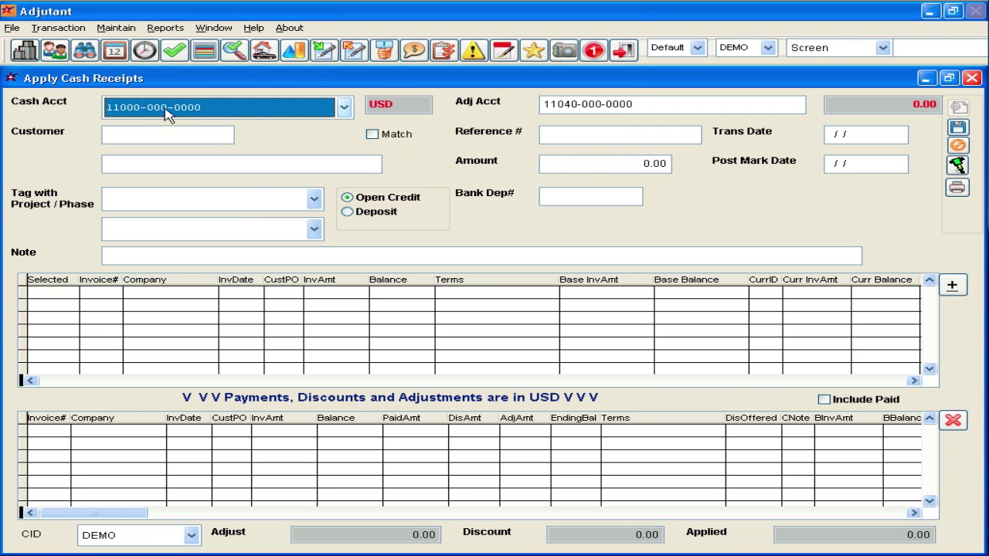
Keep the default adjustment account and load ABC Test Company by entering its customer code.
key("Tab")
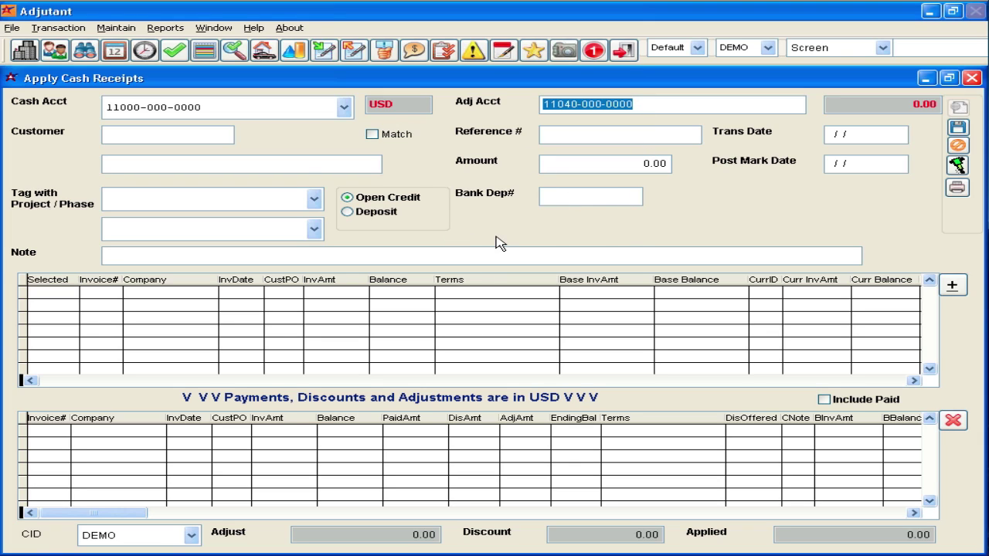
key("Tab")
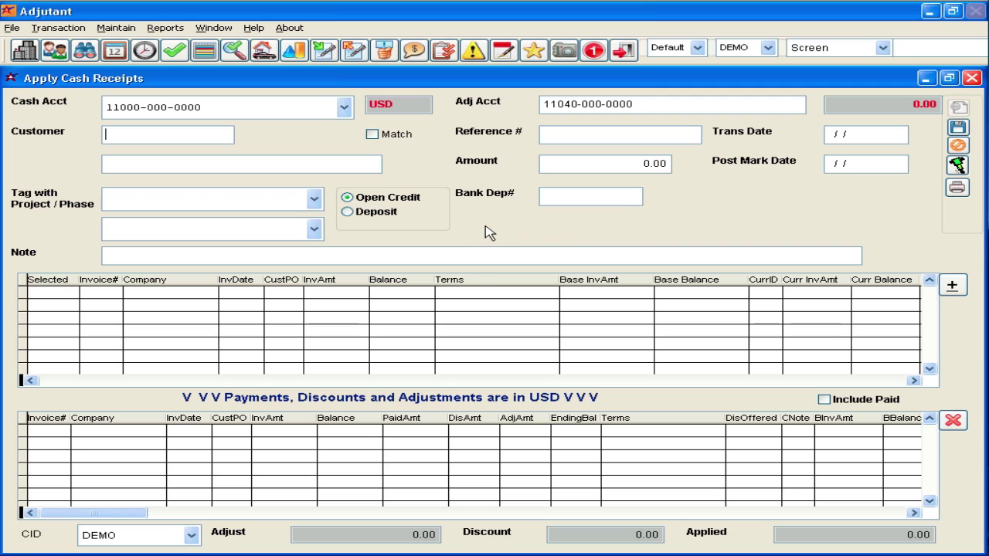
type("ATC001")
key("Tab")
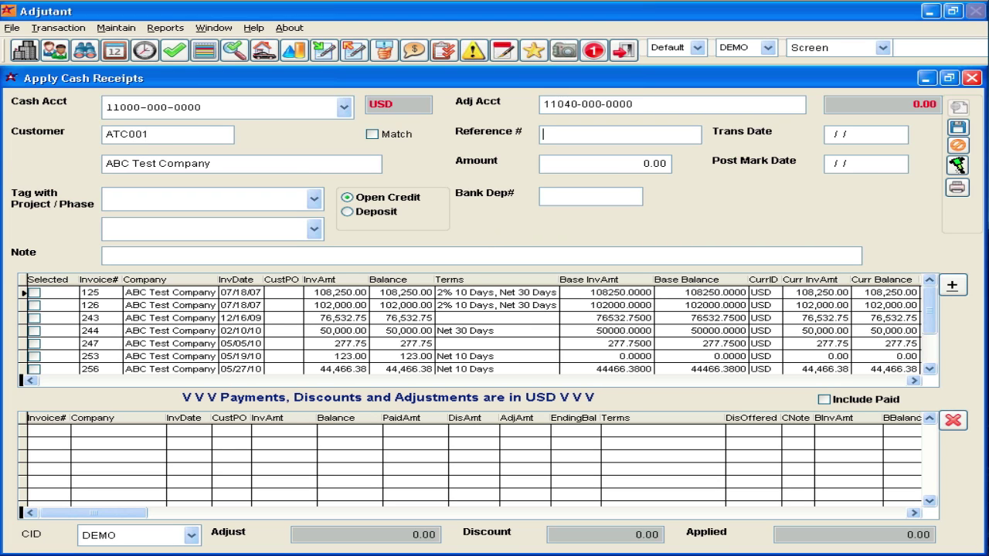
Enter the payment's reference number, set the amount to 145,254.00 and set the bank deposit number to 070110.
type("6543214785")
key("Tab")
type("14525")
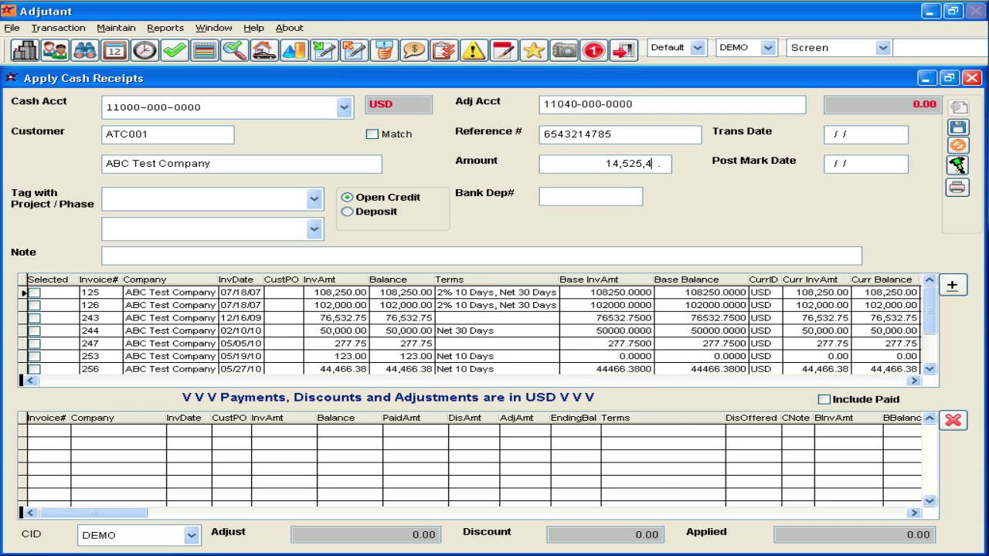
type("4")
type("070")
type("110")
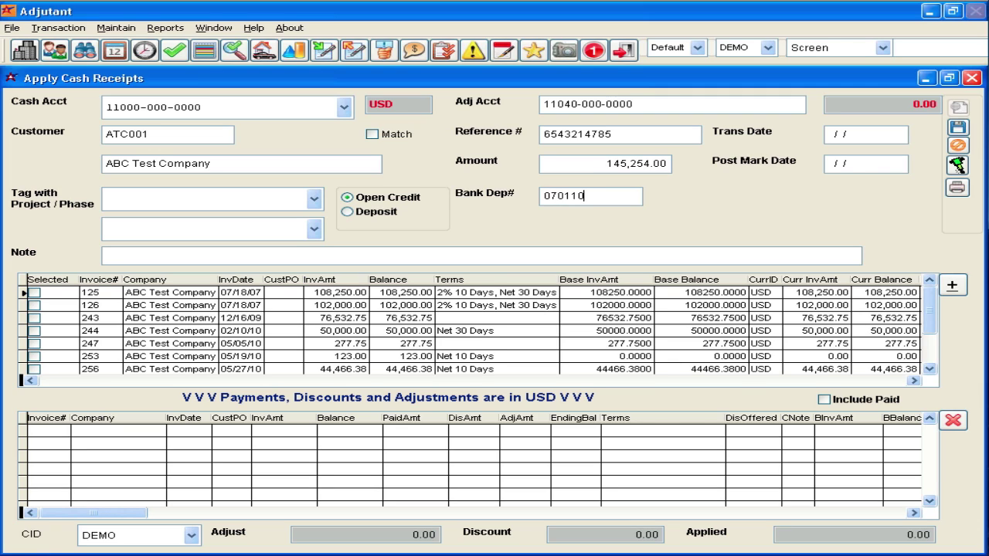
Set the transaction date to 07/01/10 and the post mark date to 06/30/10.
key("Tab")
type("070110")
key("Tab")
type("06/30")
key("Tab")
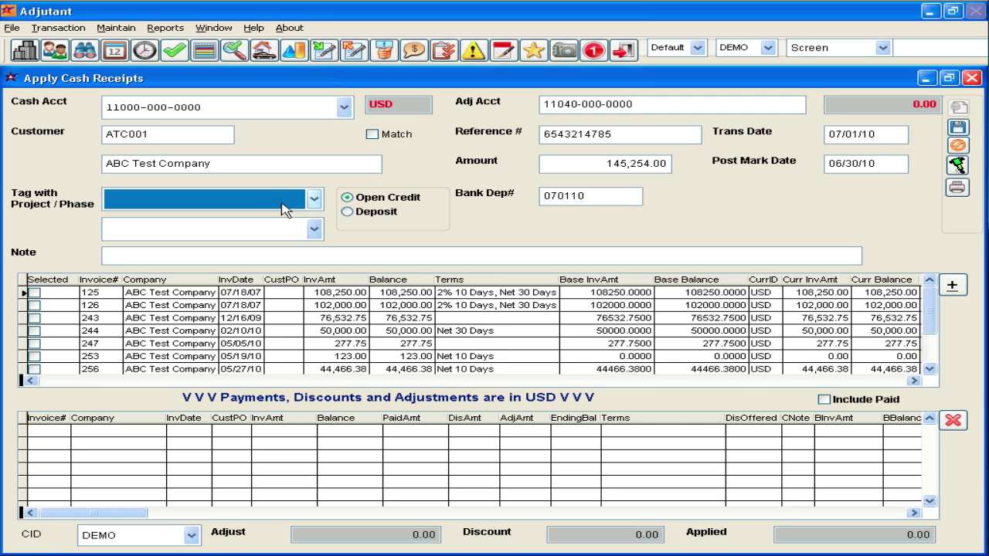
Look through the projects available for tagging the receipt without choosing one, and go to the note field.
left_click(239, 203)
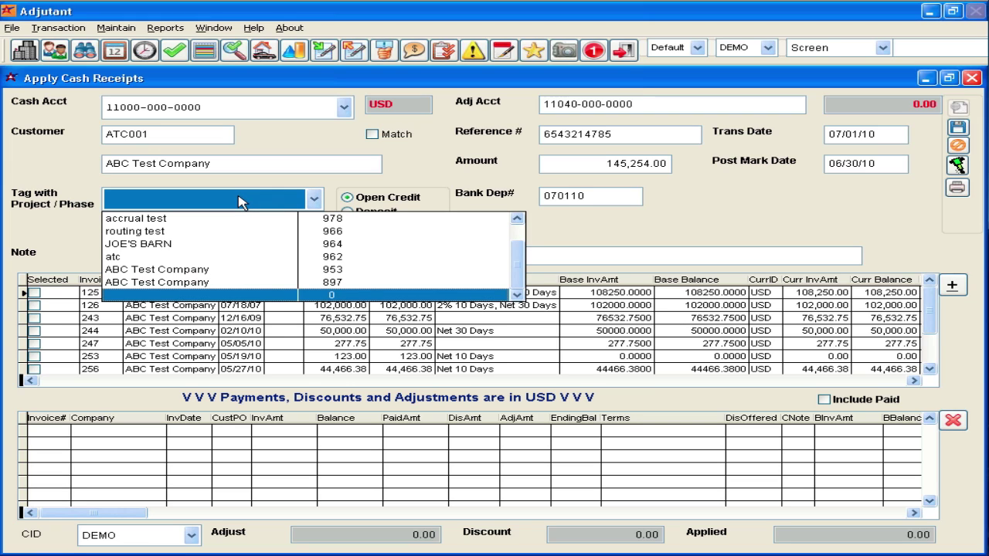
left_click(221, 205)
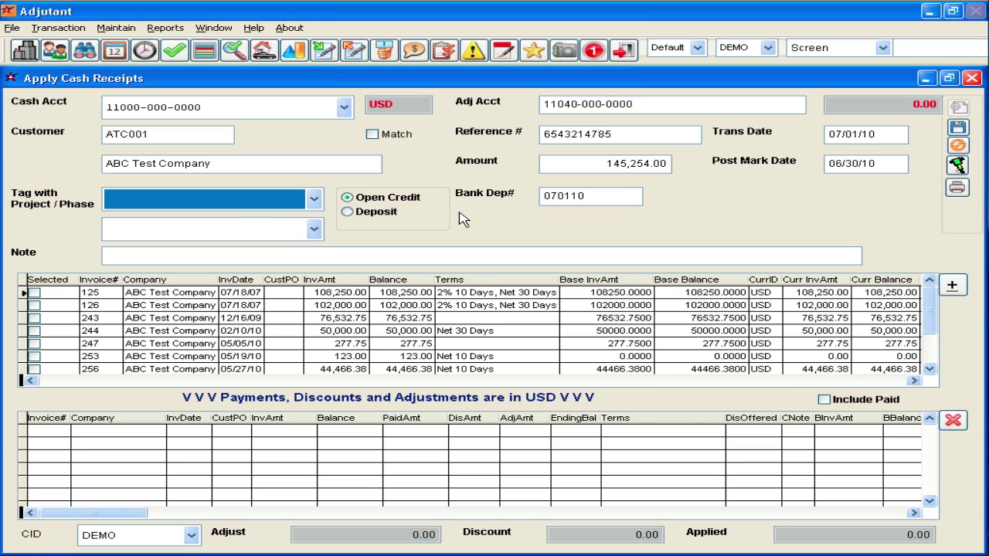
left_click(239, 201)
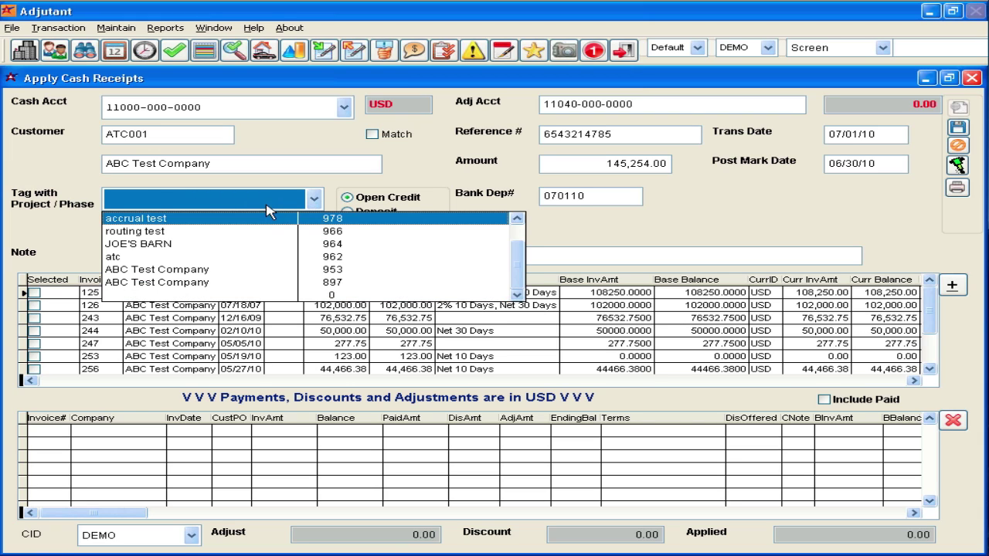
left_click(266, 206)
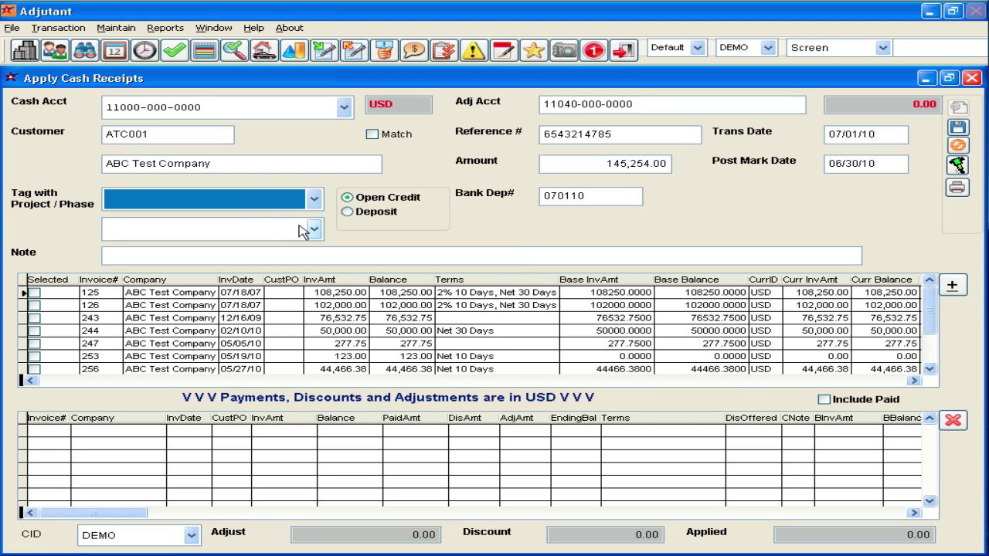
left_click(396, 255)
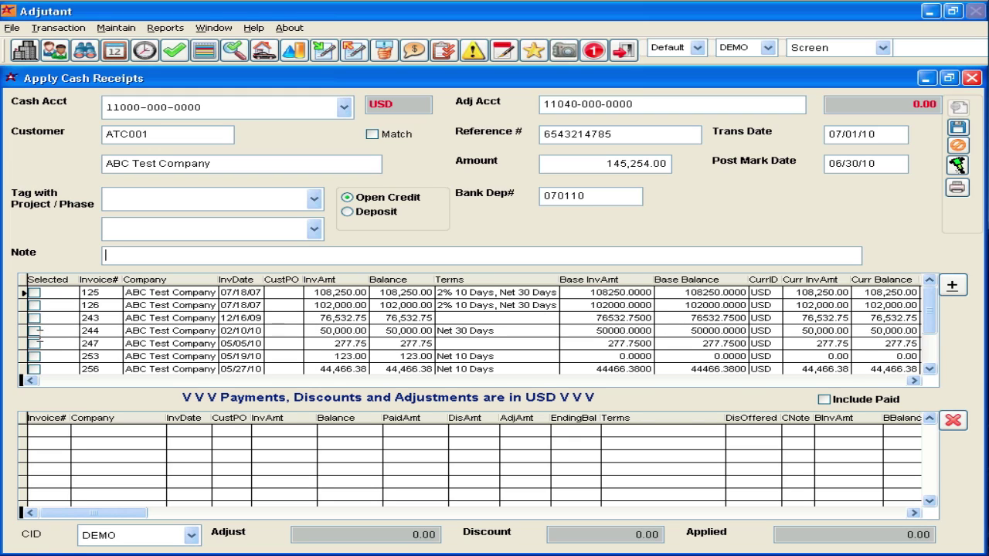
Select invoices 243 and 244 and add them to the list of invoices being paid.
left_click(35, 318)
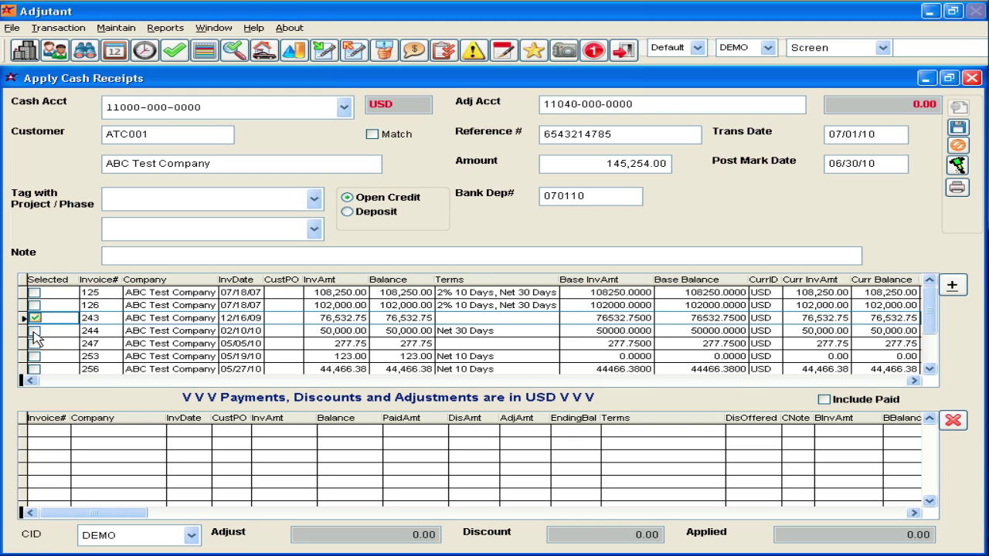
left_click(34, 330)
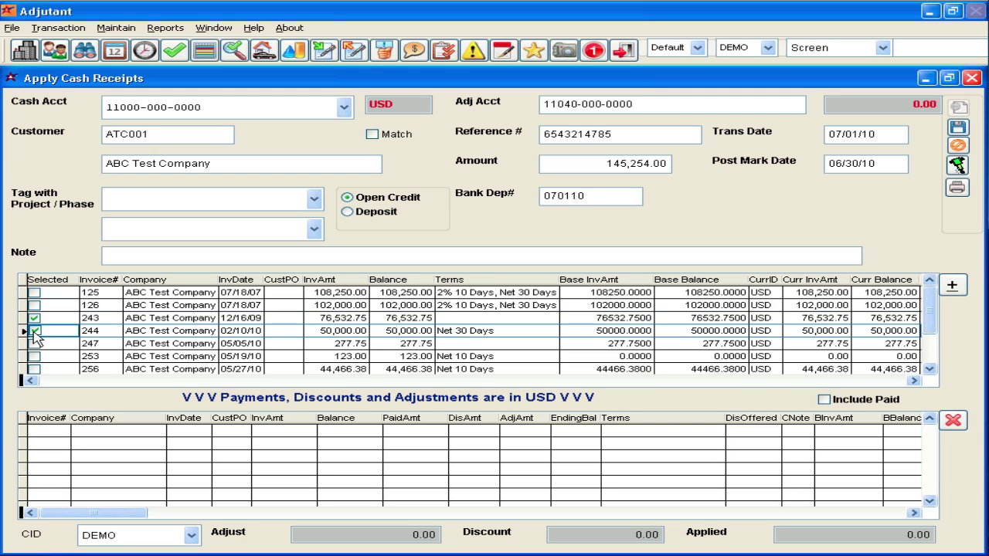
left_click(951, 287)
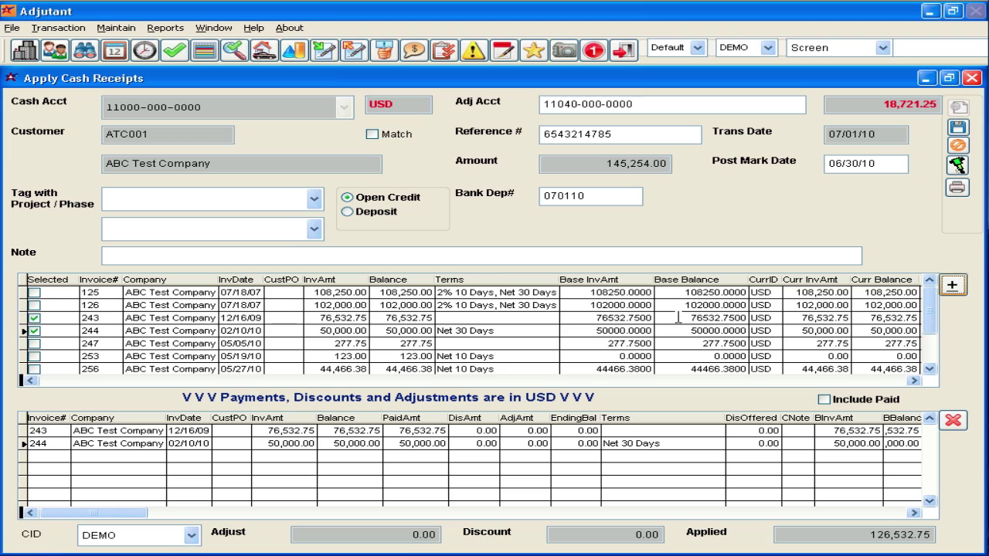
Save the receipt with an open credit for the un-applied balance, using the Accounts Receivable account and Normal invoice status, and close the form.
left_click(957, 143)
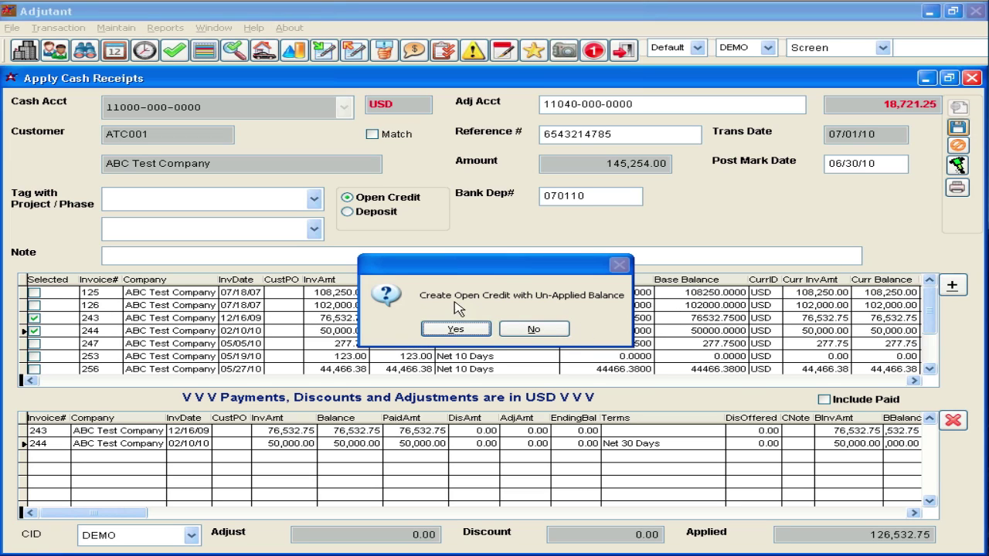
left_click(461, 330)
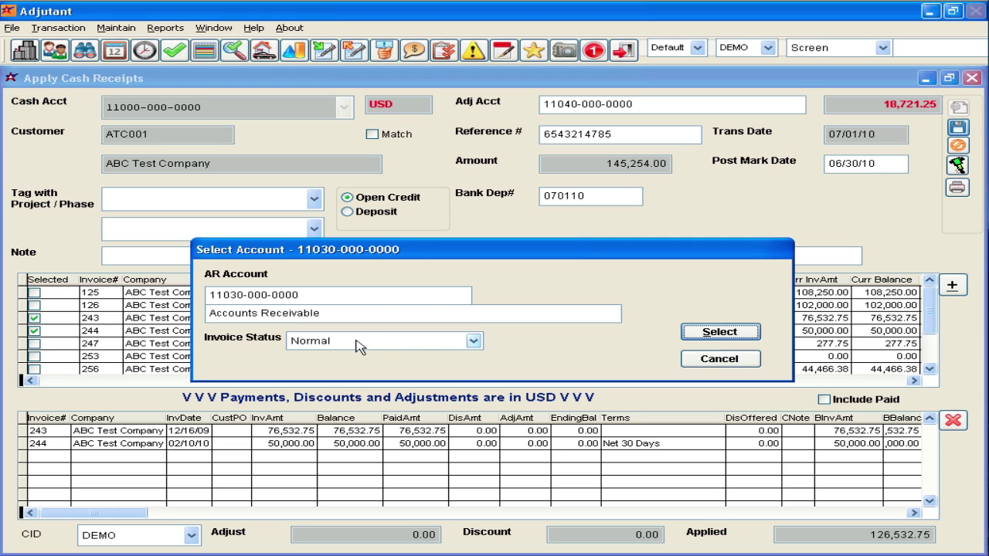
left_click(715, 332)
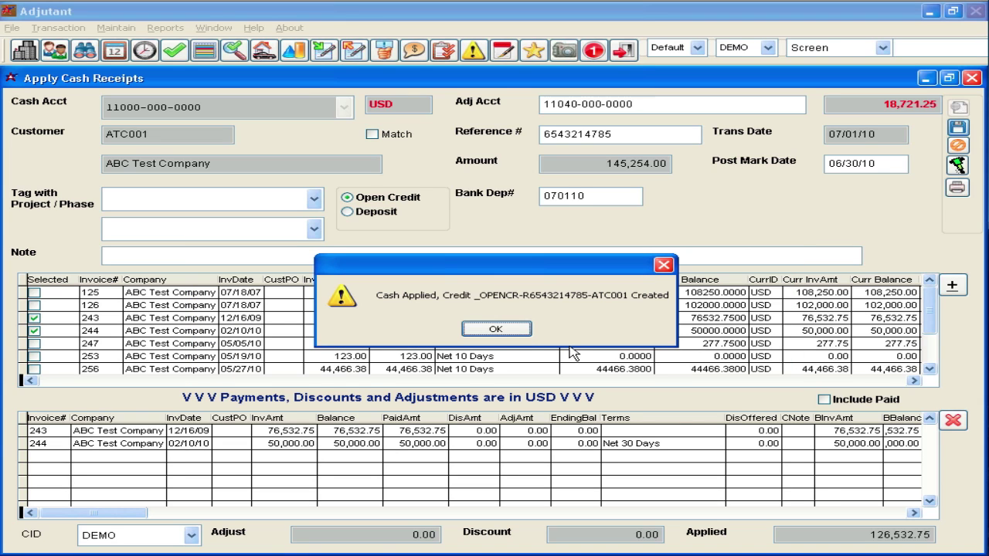
left_click(496, 329)
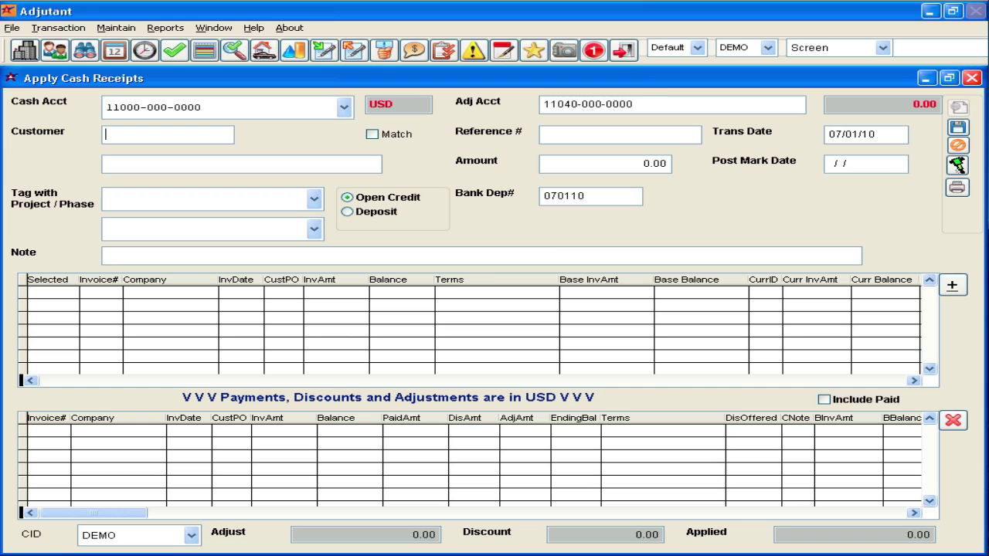
left_click(971, 78)
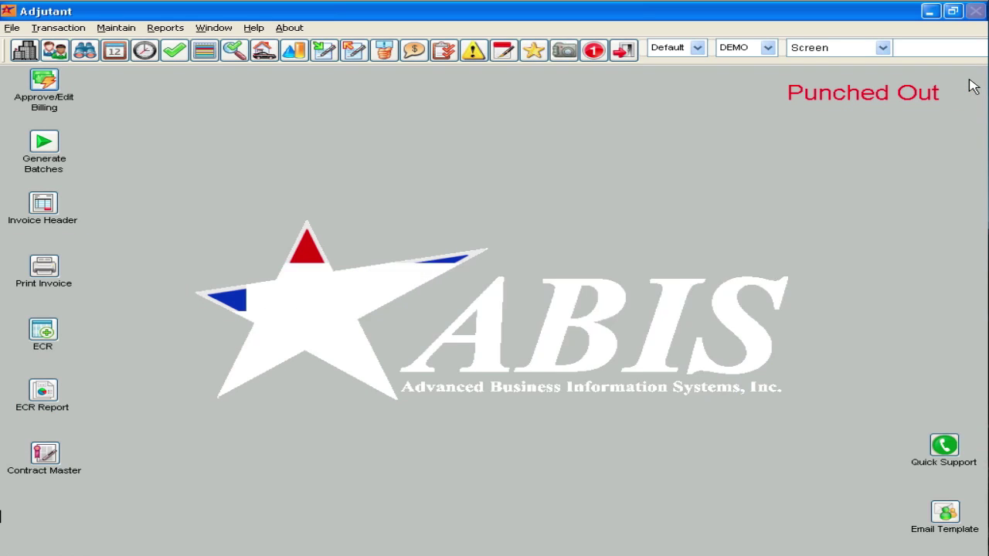